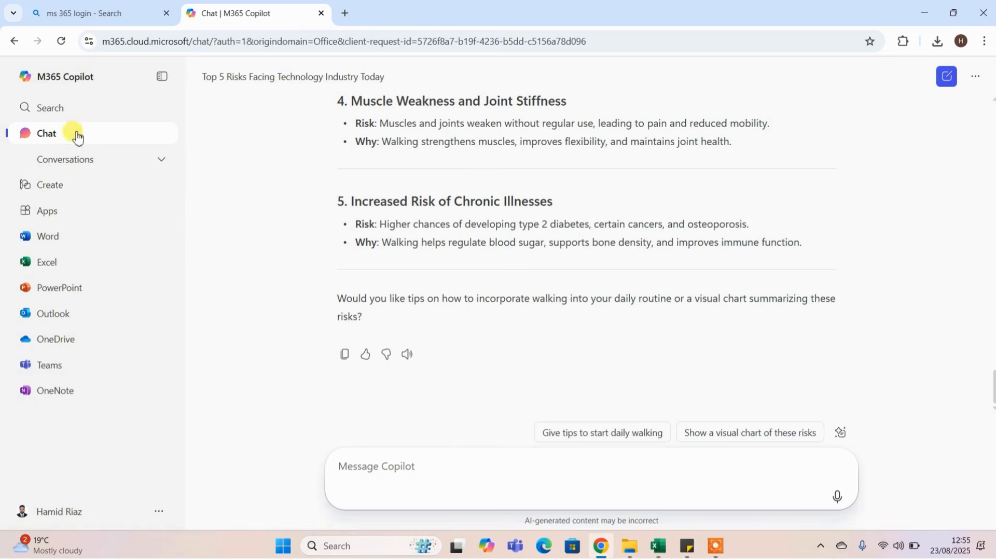
Open the Create page and show its document templates.
left_click(51, 192)
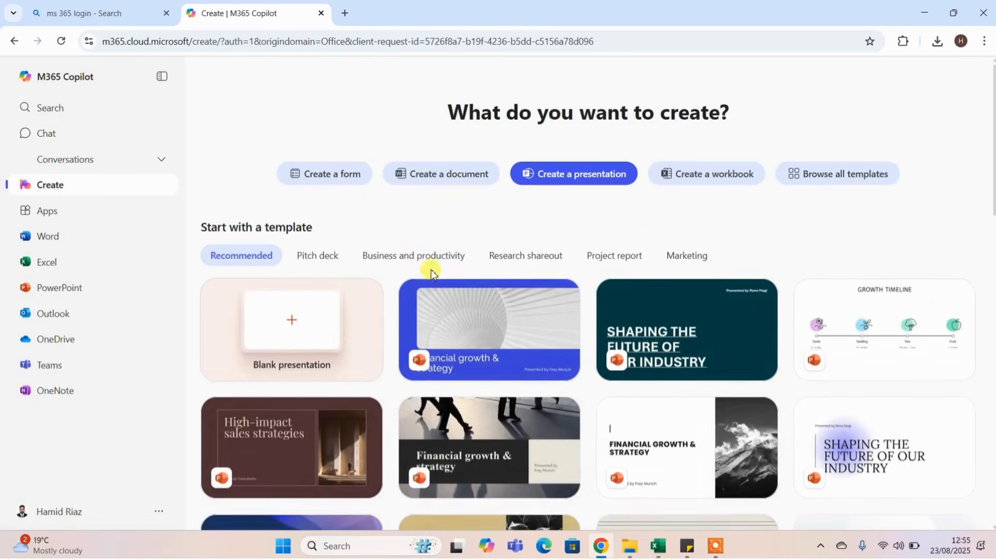
left_click(435, 176)
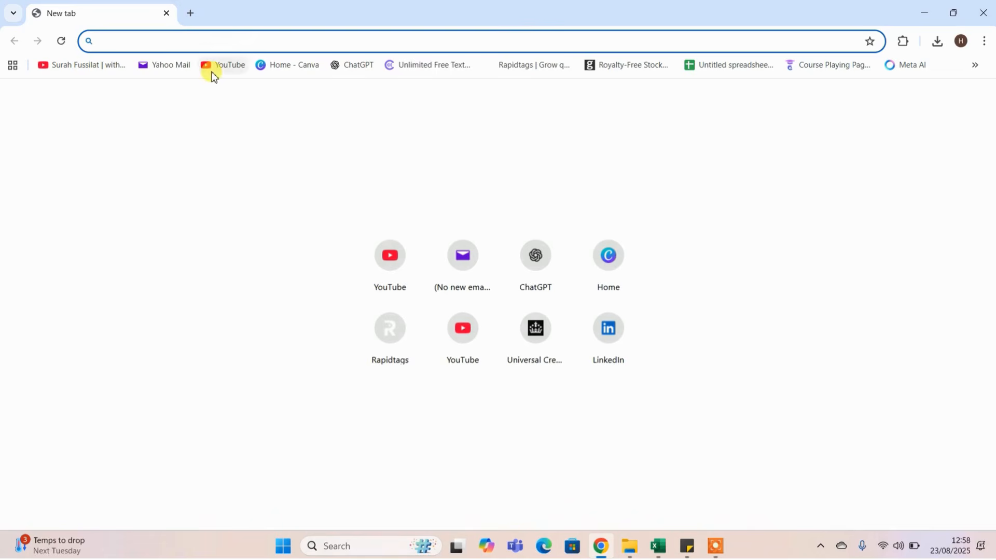
Search the web for "ms 365 login" and open the Office 365 login result.
type("ms 36")
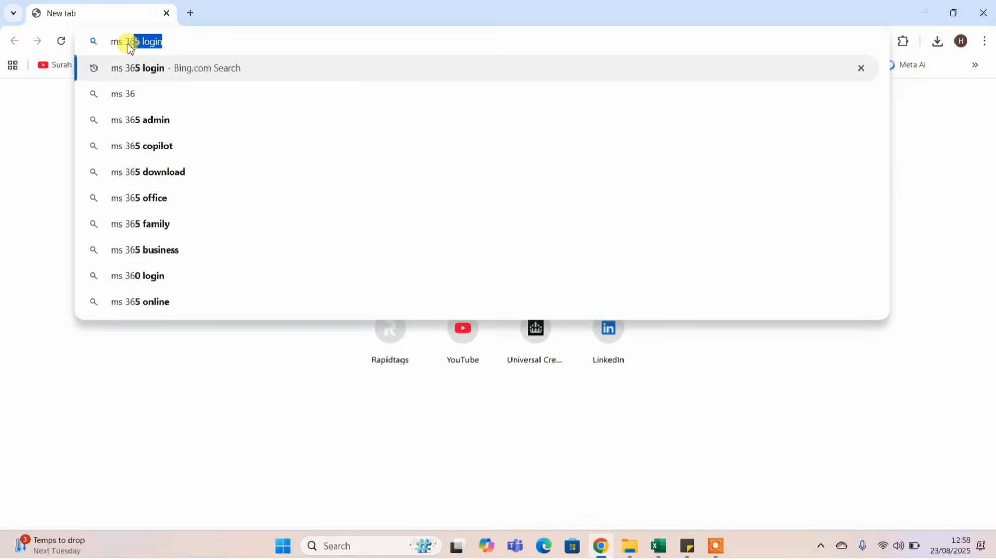
key("Return")
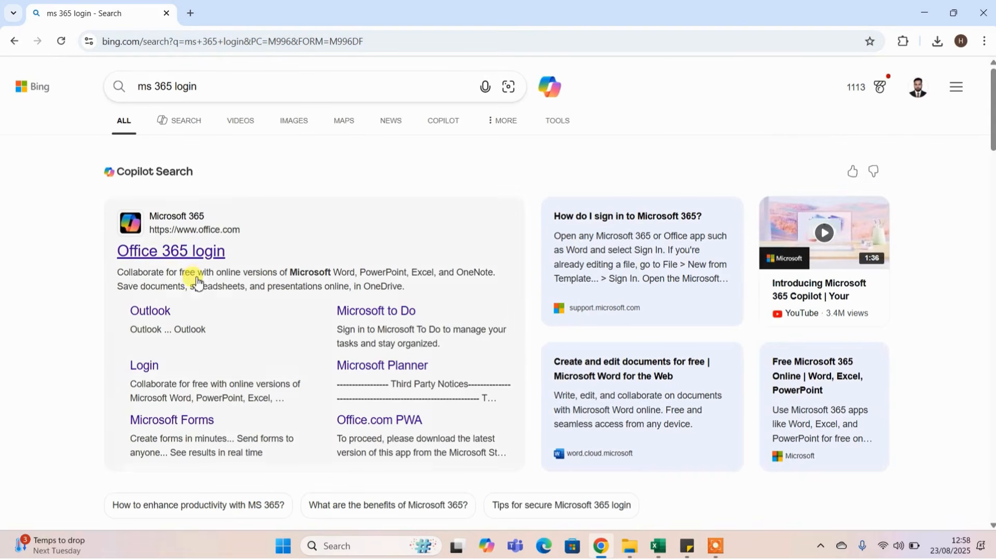
left_click(172, 255)
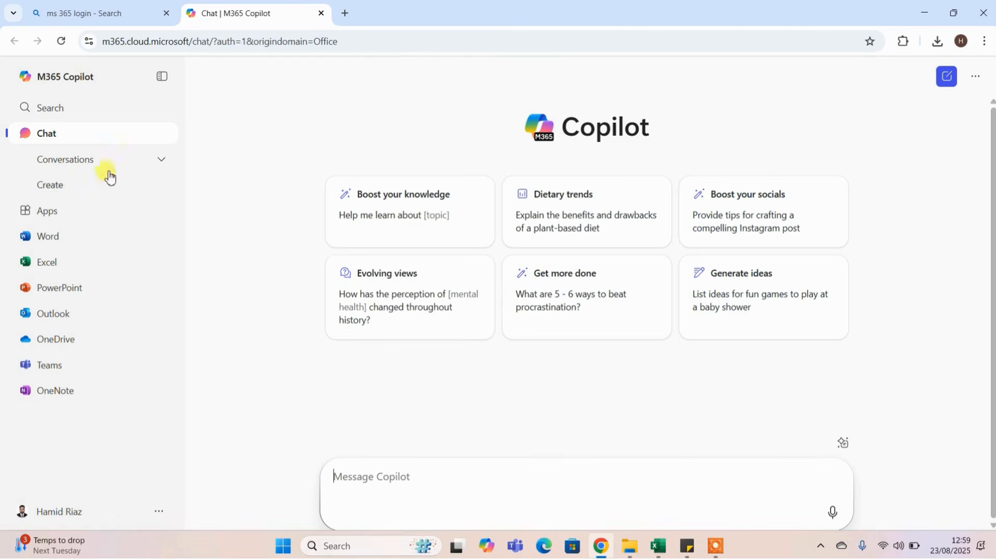
Look at the Search page, and ask Copilot in Chat for "Top 5 risks of not walking on daily basis".
left_click(62, 111)
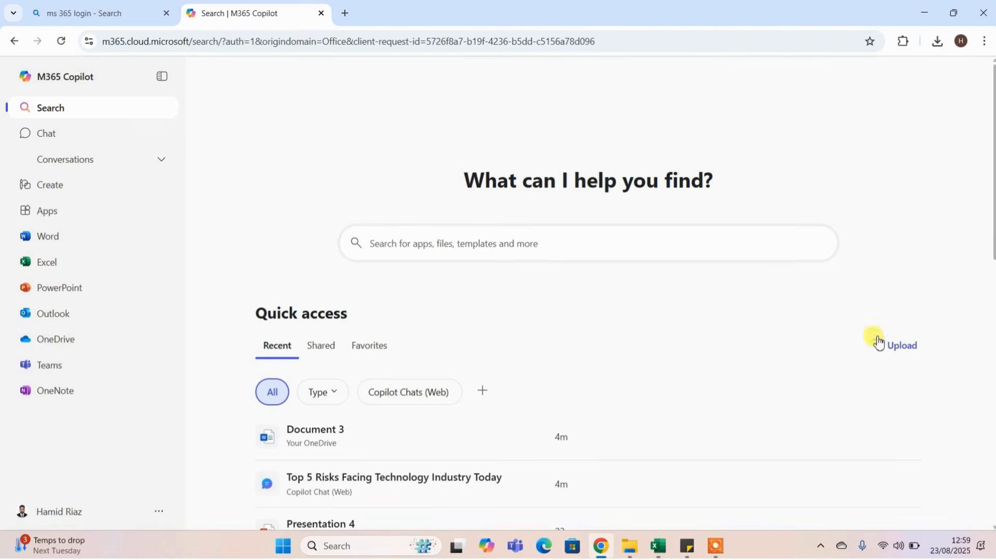
left_click(48, 136)
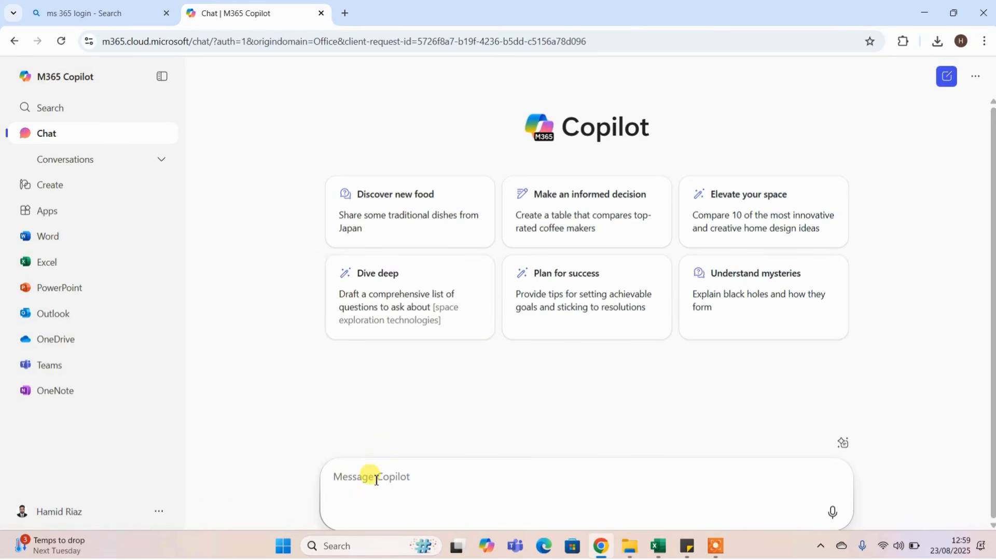
type("Top")
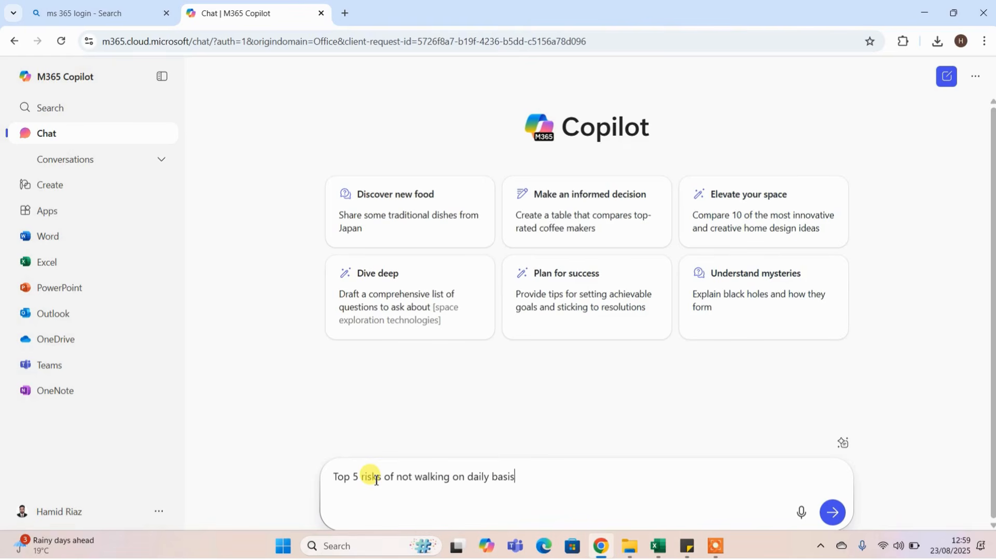
key("Return")
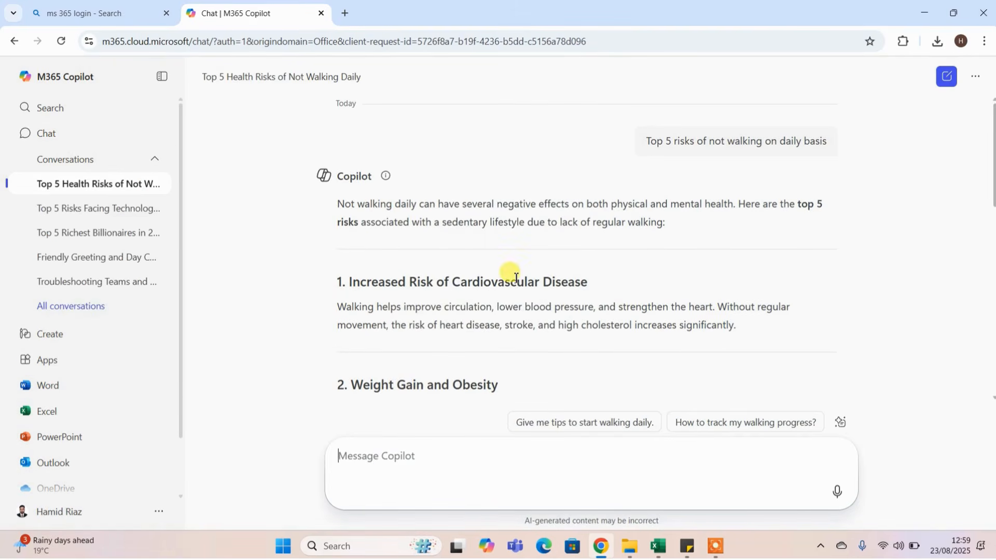
Read through Copilot's answer on the risks of not walking and collapse the list of past conversations.
scroll(540, 272, "down", 1)
scroll(537, 267, "down", 1)
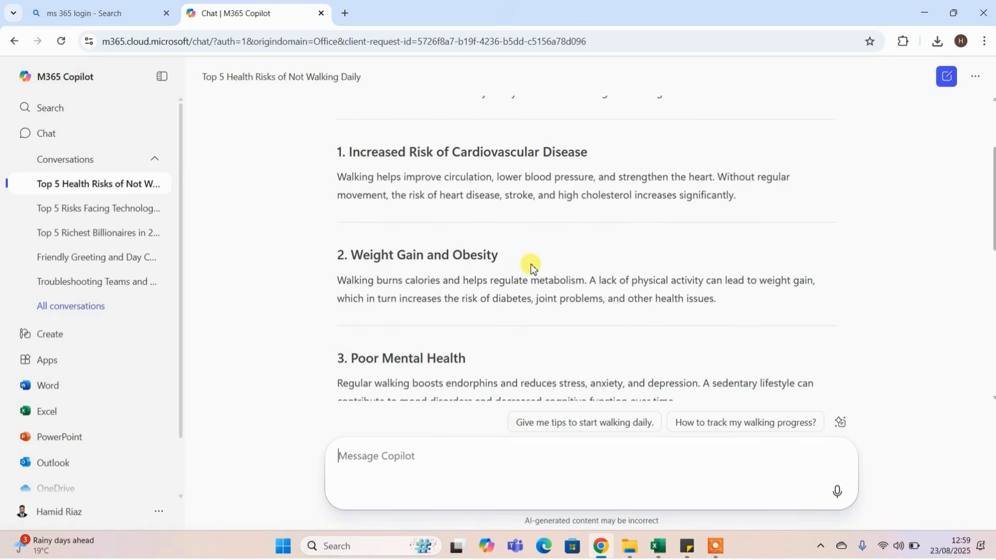
scroll(398, 248, "down", 2)
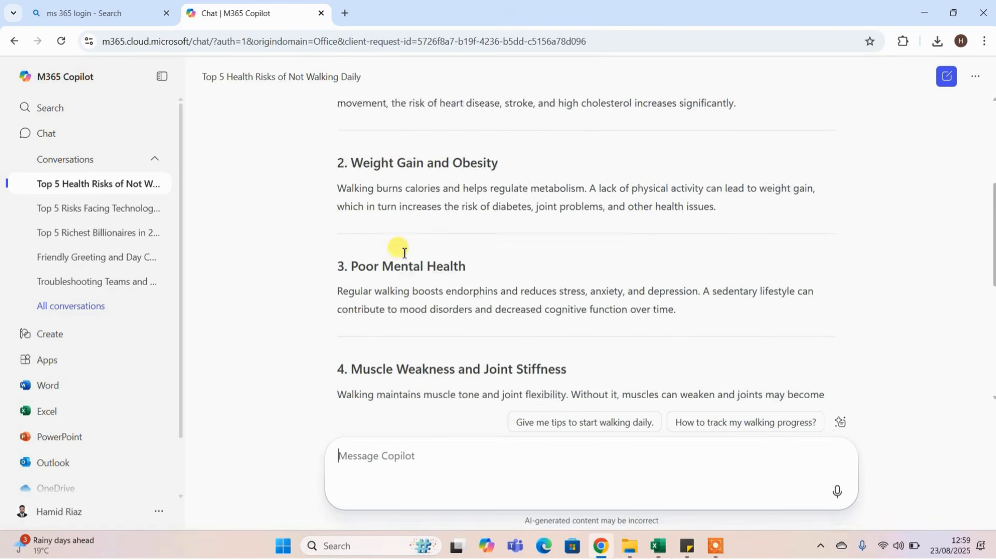
scroll(450, 298, "down", 4)
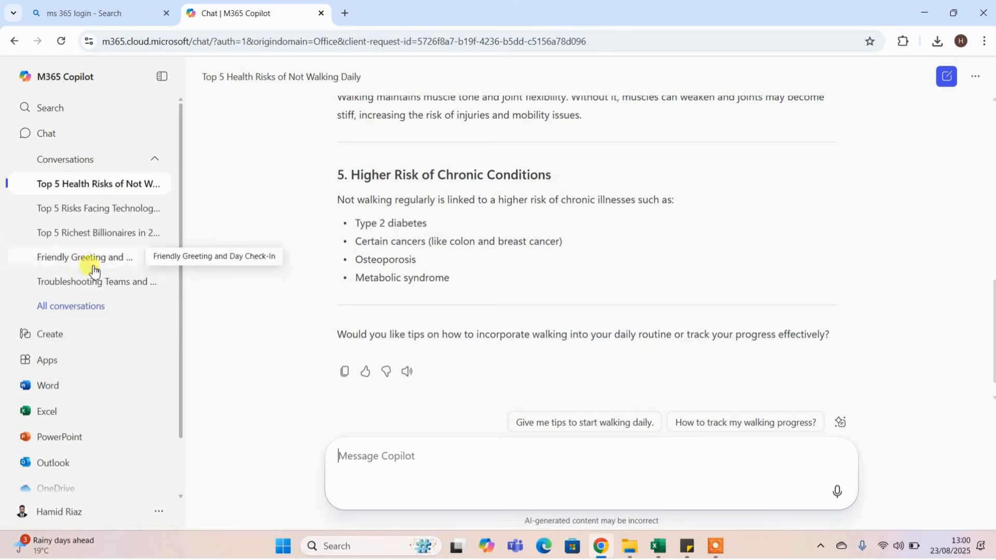
scroll(57, 311, "down", 1)
scroll(125, 181, "up", 1)
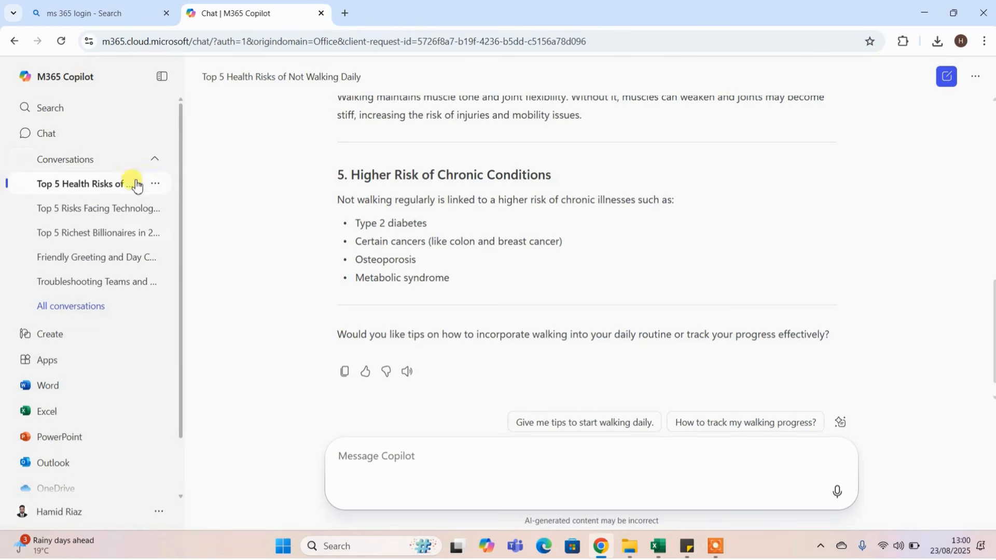
left_click(155, 163)
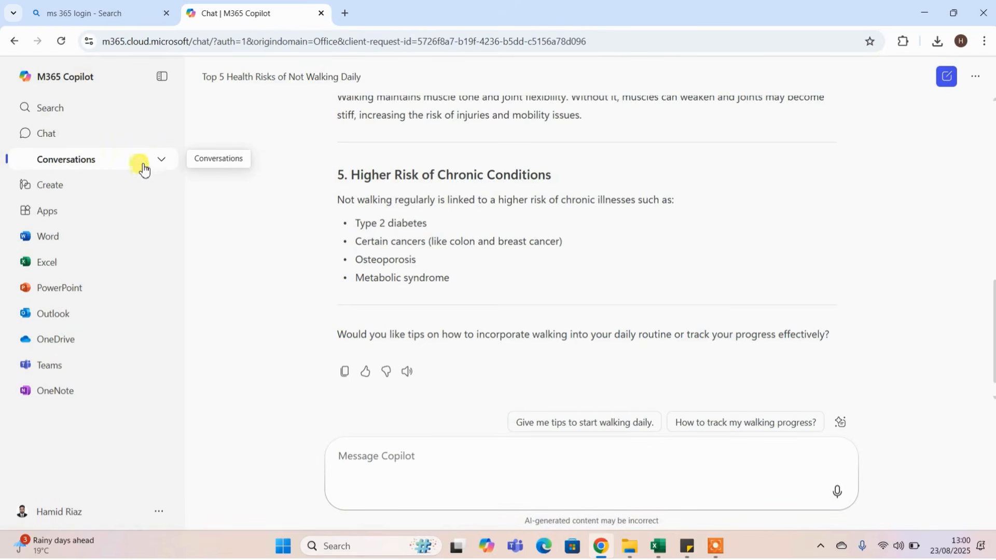
Create a blank Word document from the document templates on the Create page.
left_click(49, 192)
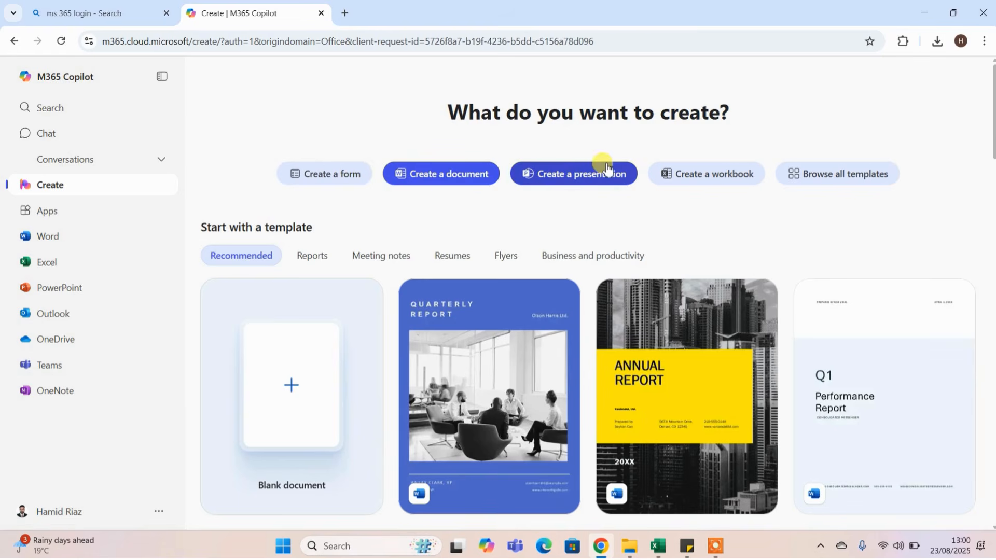
left_click(697, 190)
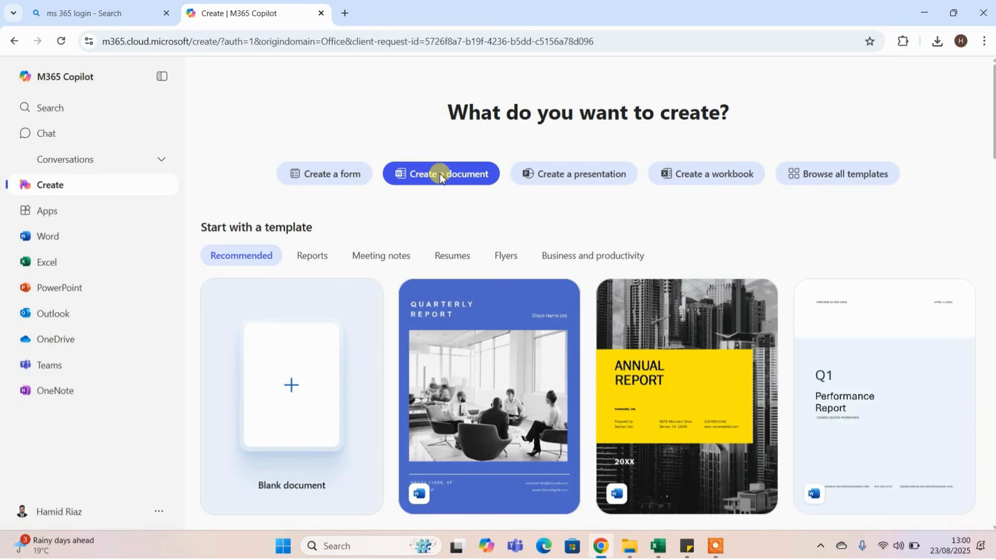
scroll(344, 396, "down", 2)
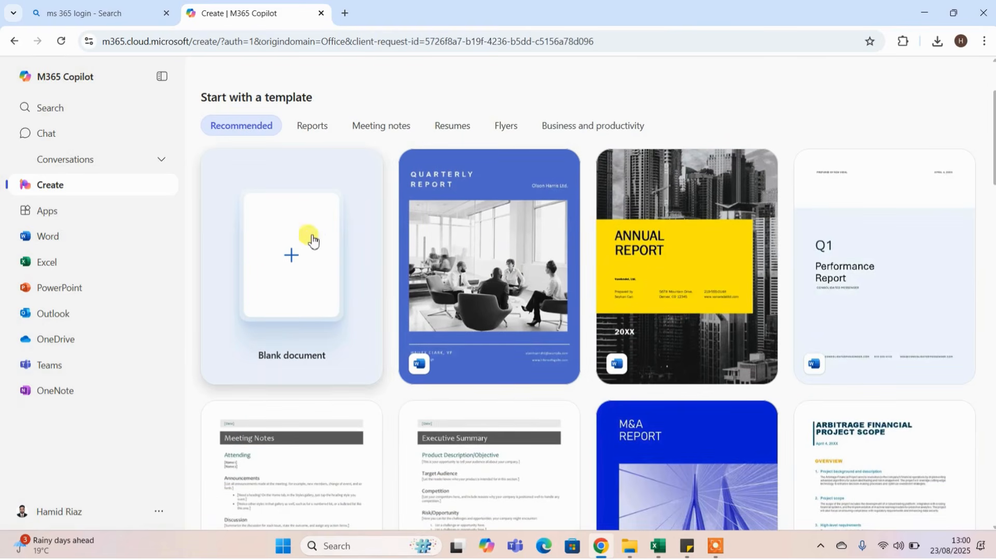
left_click(289, 256)
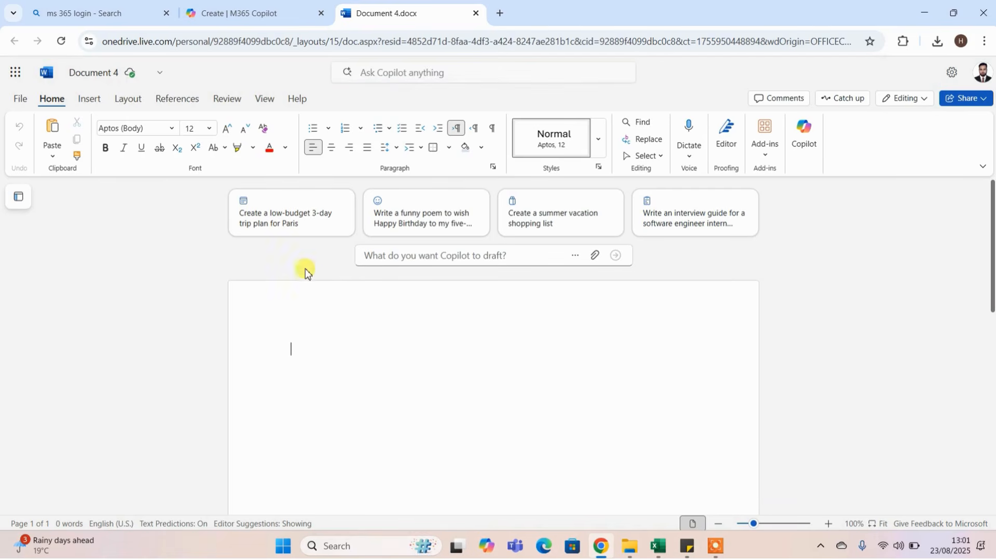
Have Copilot draft the document from the prompt "Can you please tell me top tips for interview of sale executive".
left_click(407, 257)
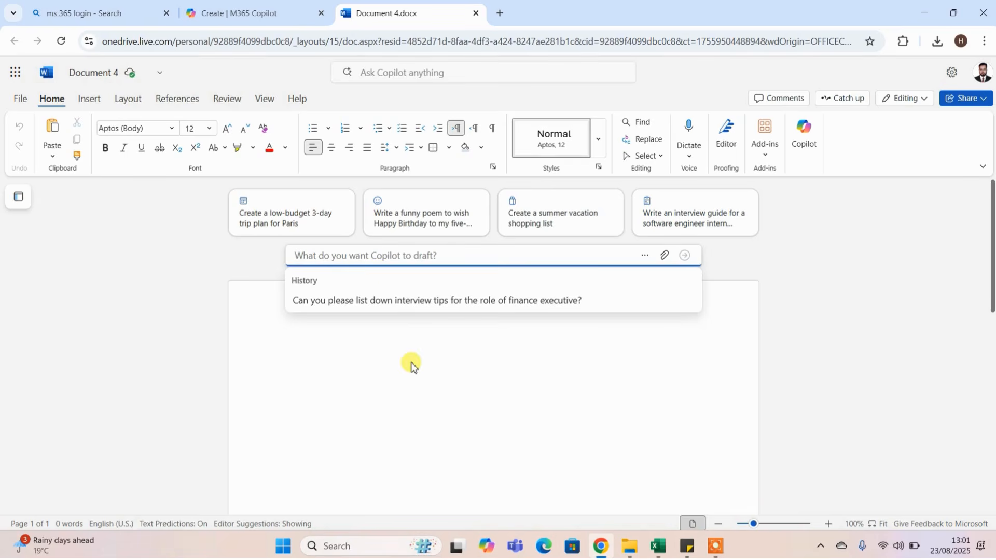
key("Caps_Lock")
type("C")
key("Caps_Lock")
type("an ")
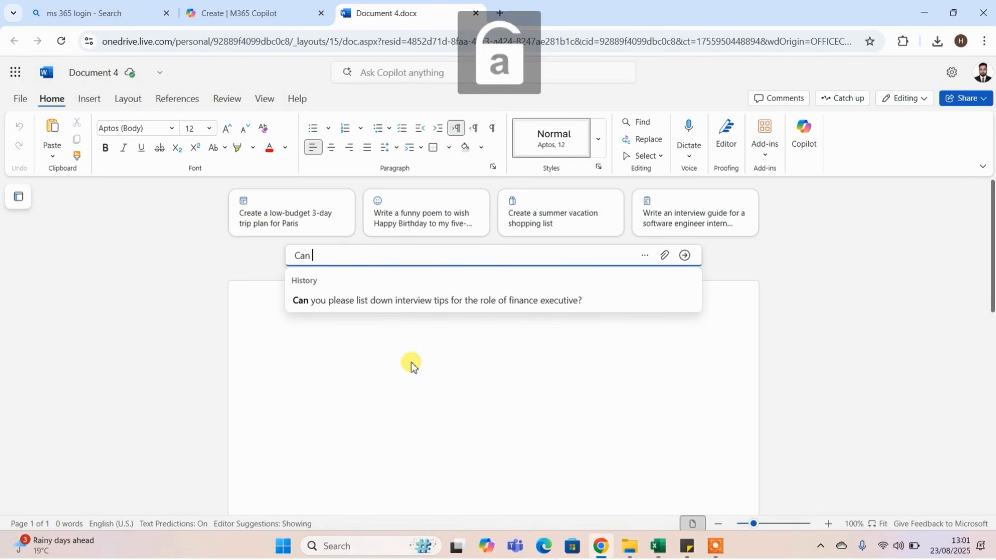
type("you please")
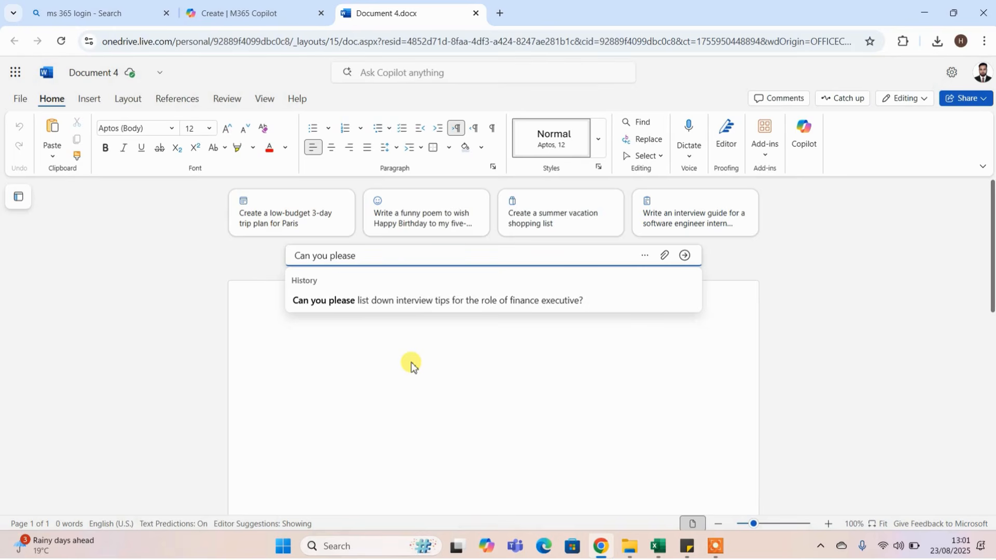
type(" tell me top tips for interview of sale executive")
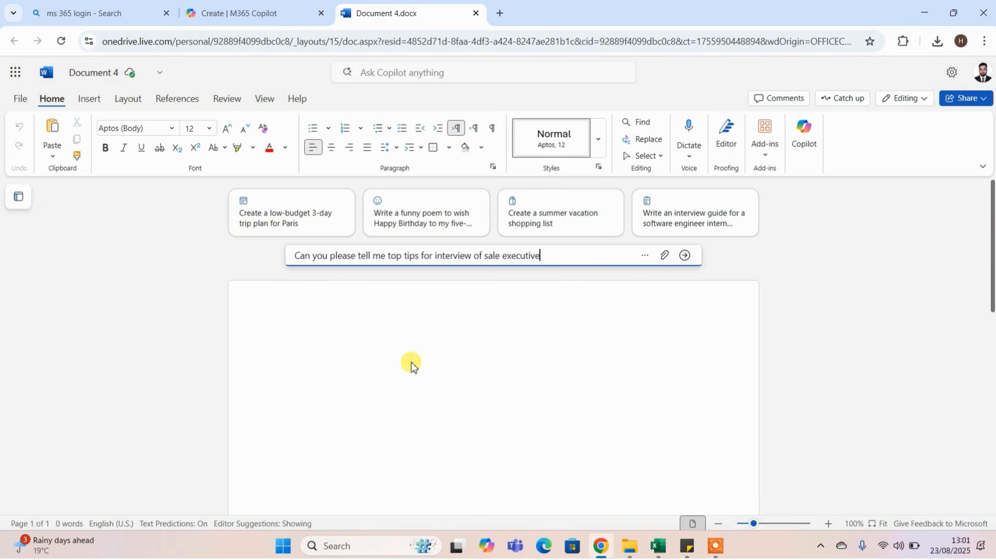
key("Return")
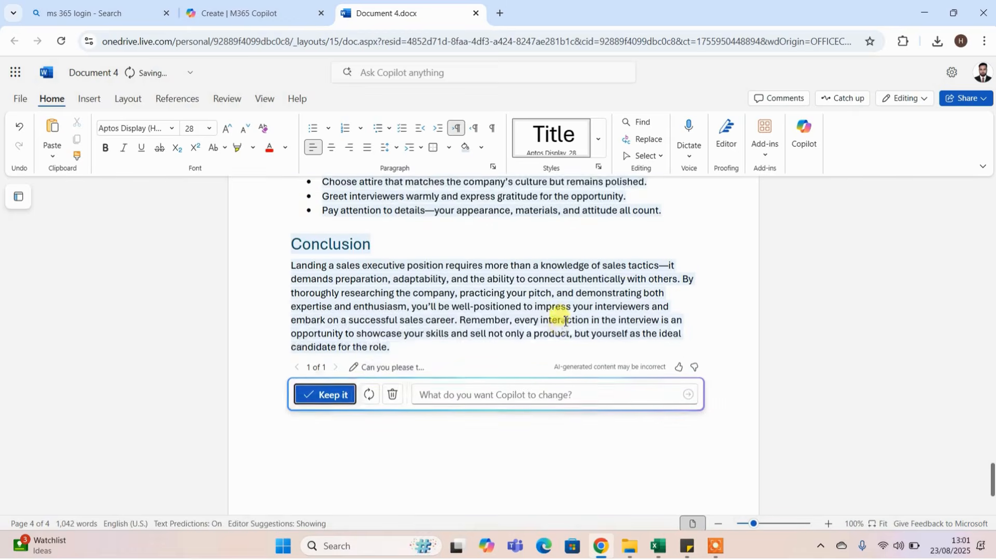
Review the generated sales executive interview tips from the title to the conclusion and keep the draft.
scroll(565, 321, "up", 5)
scroll(565, 321, "up", 20)
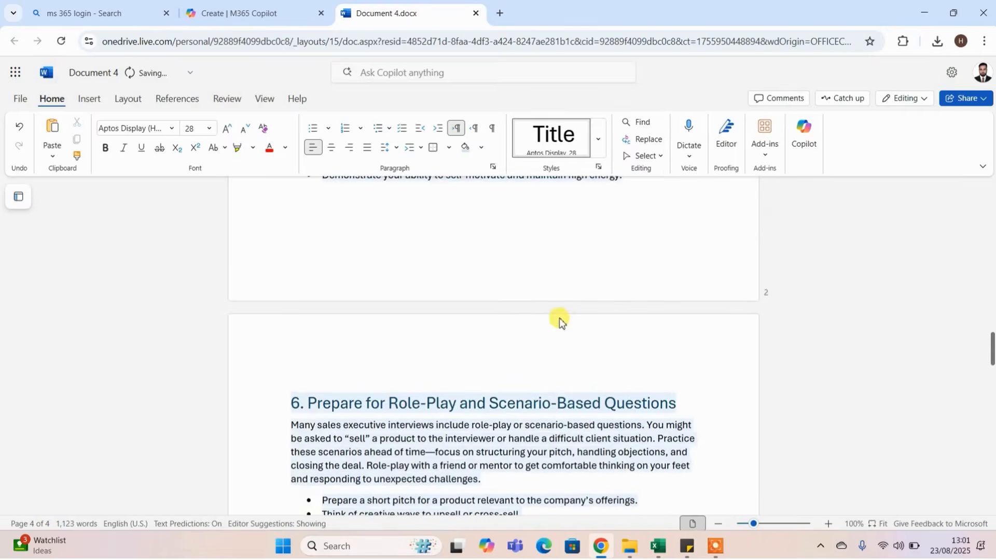
scroll(558, 317, "up", 9)
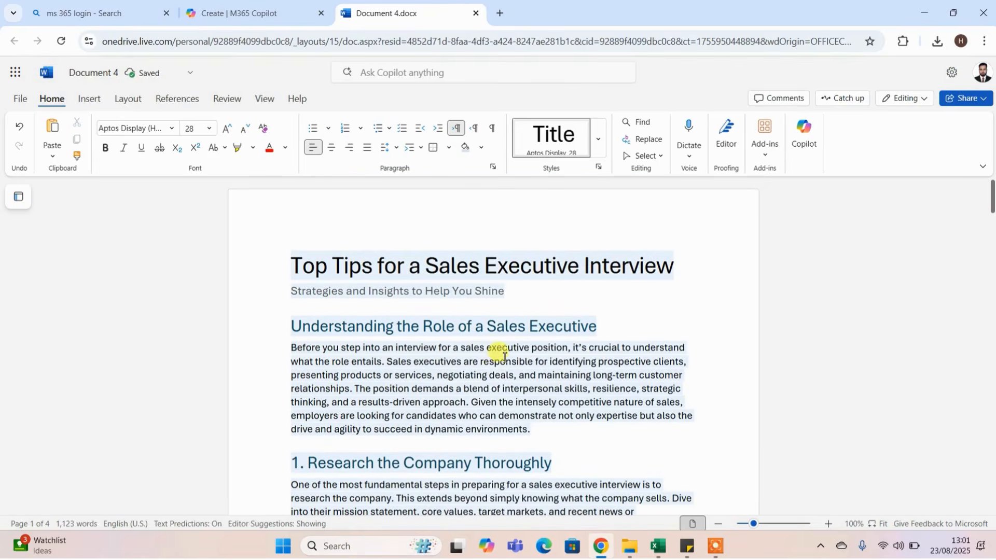
scroll(495, 356, "down", 8)
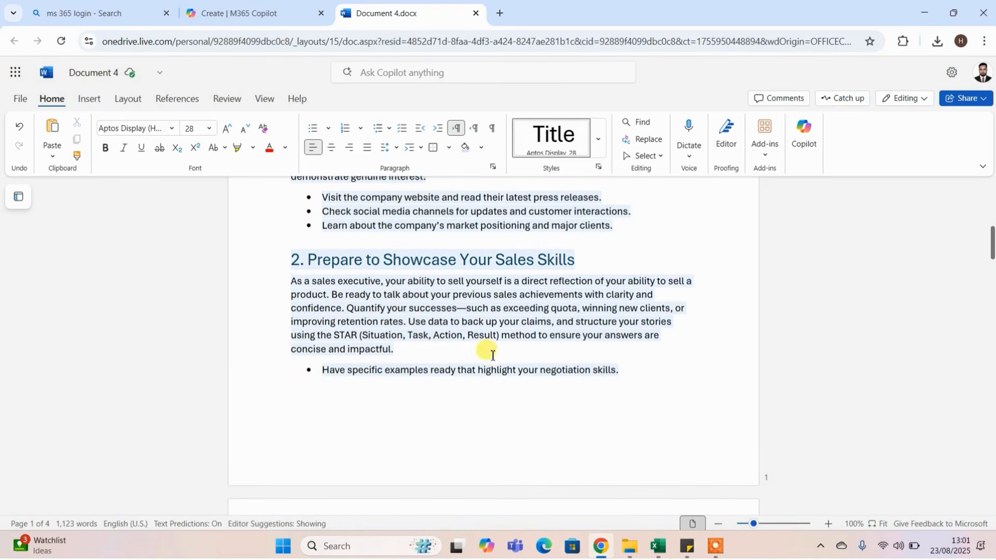
scroll(468, 340, "down", 7)
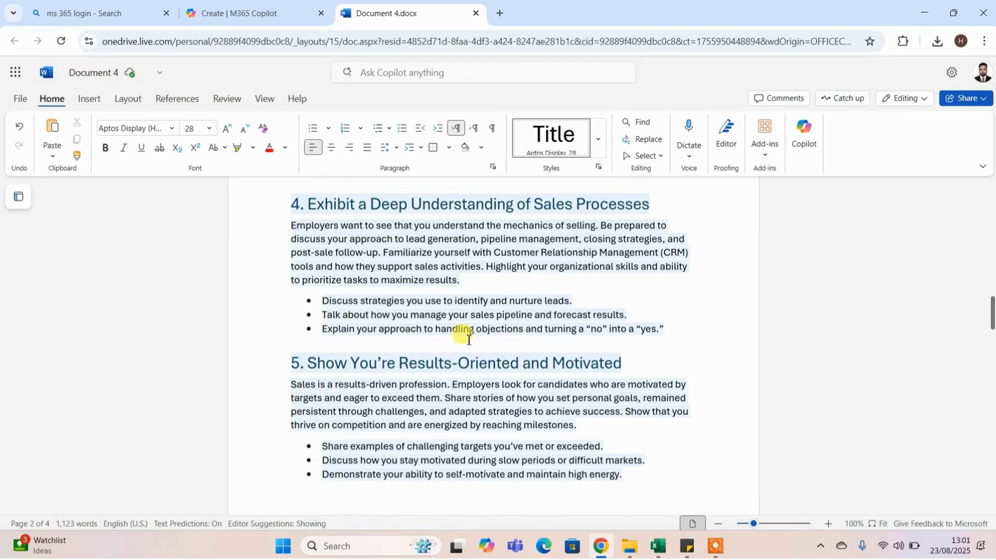
scroll(468, 340, "up", 4)
scroll(468, 340, "down", 4)
scroll(469, 340, "down", 15)
scroll(467, 337, "down", 15)
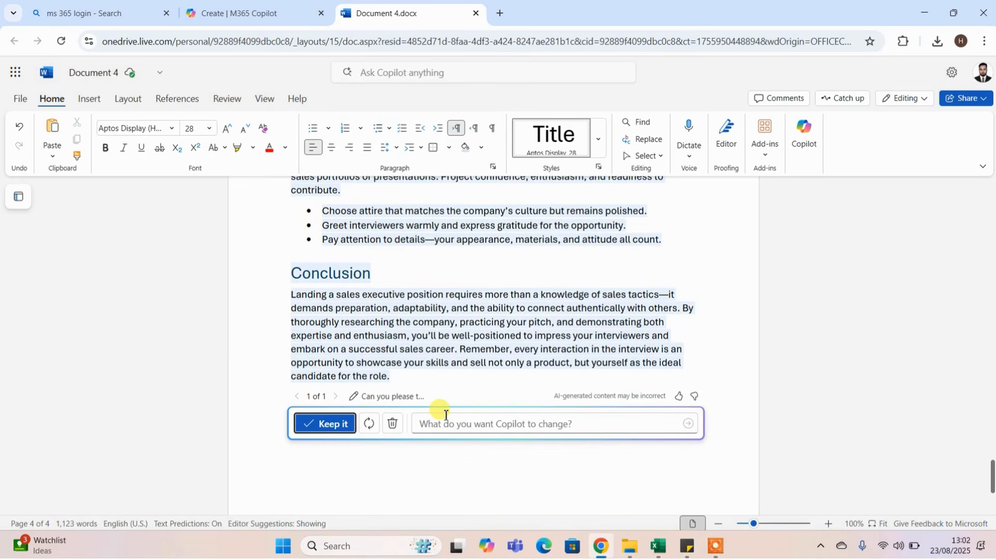
left_click(331, 425)
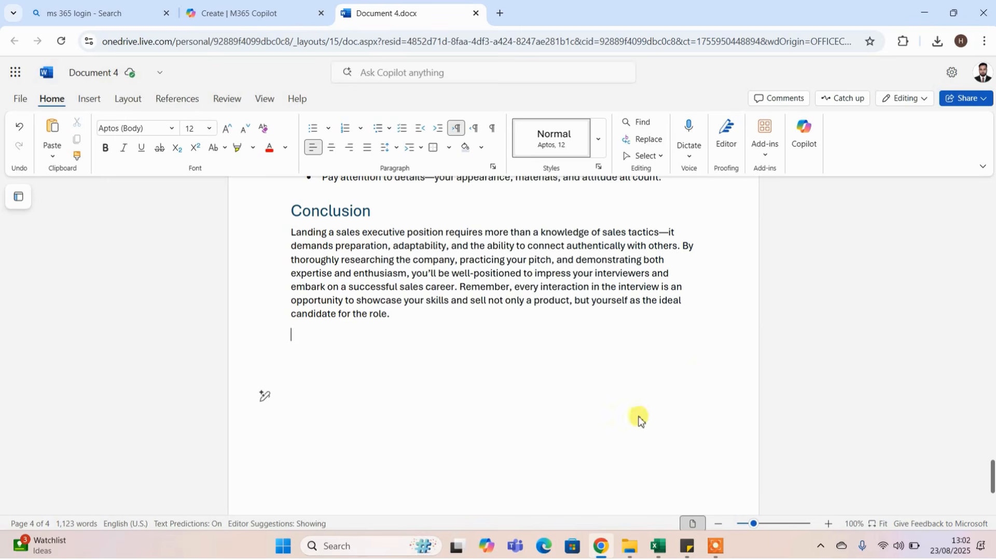
Change the font colour of the title "Top Tips for a Sales Executive Interview" to the dark green theme colour.
scroll(654, 422, "up", 5)
scroll(654, 422, "up", 20)
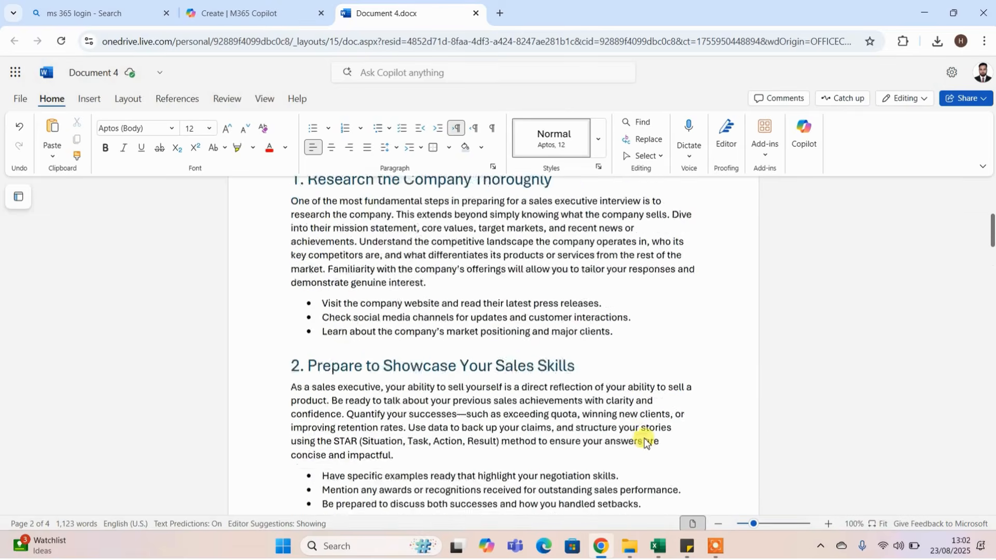
left_click(351, 262)
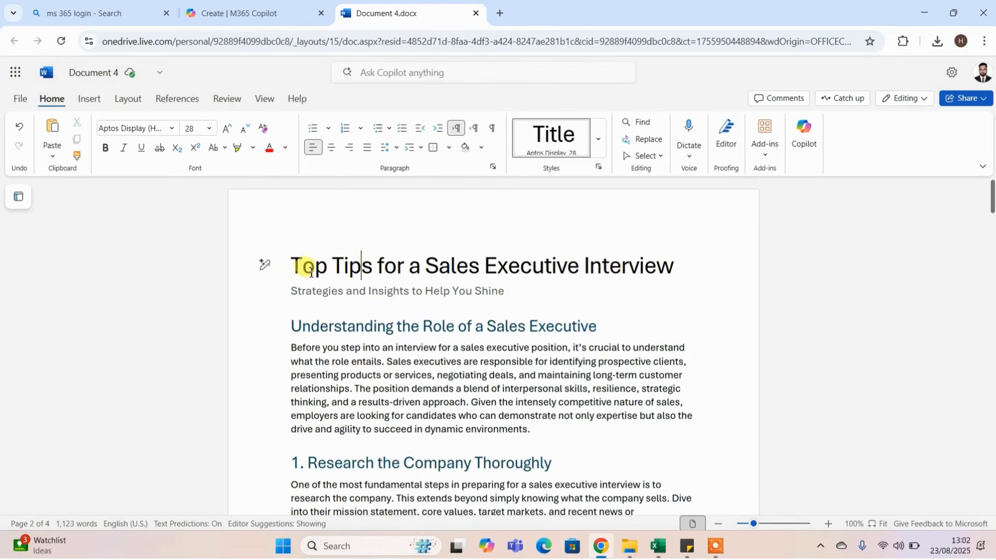
left_click_drag(293, 262, 656, 263)
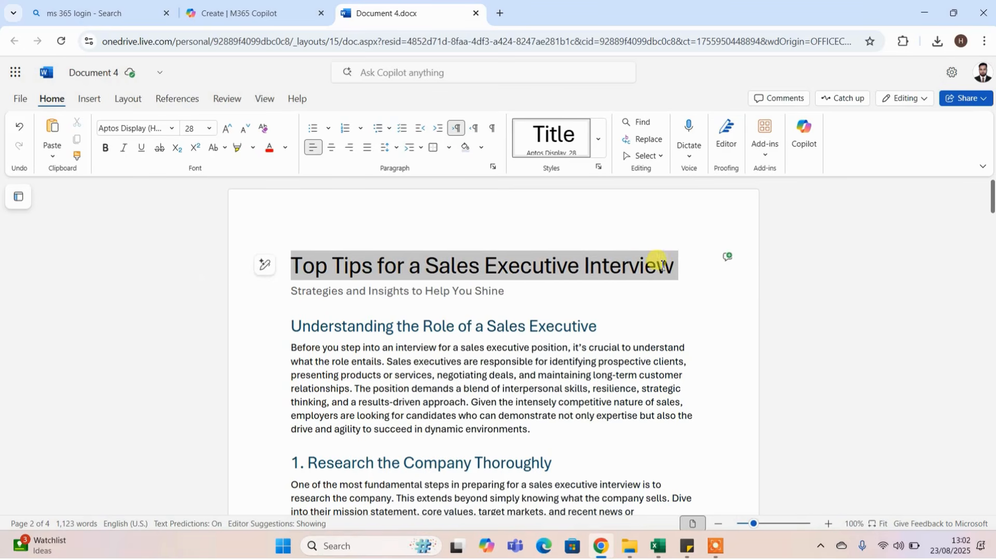
left_click(284, 148)
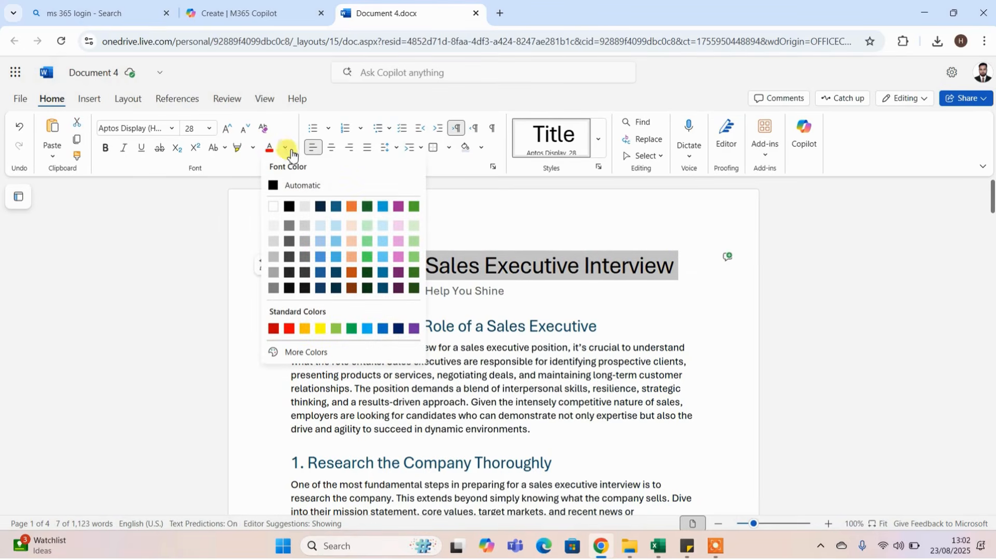
left_click(367, 206)
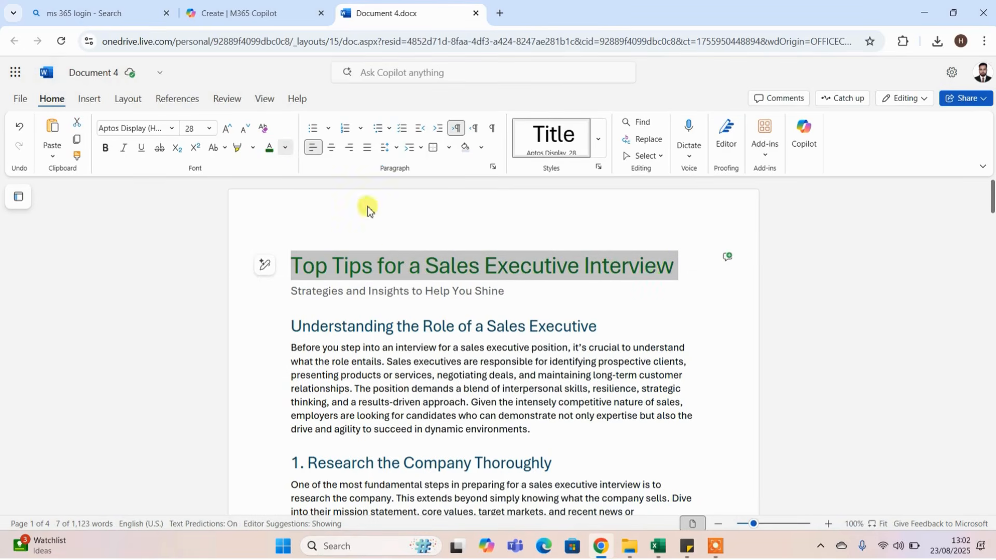
left_click(617, 346)
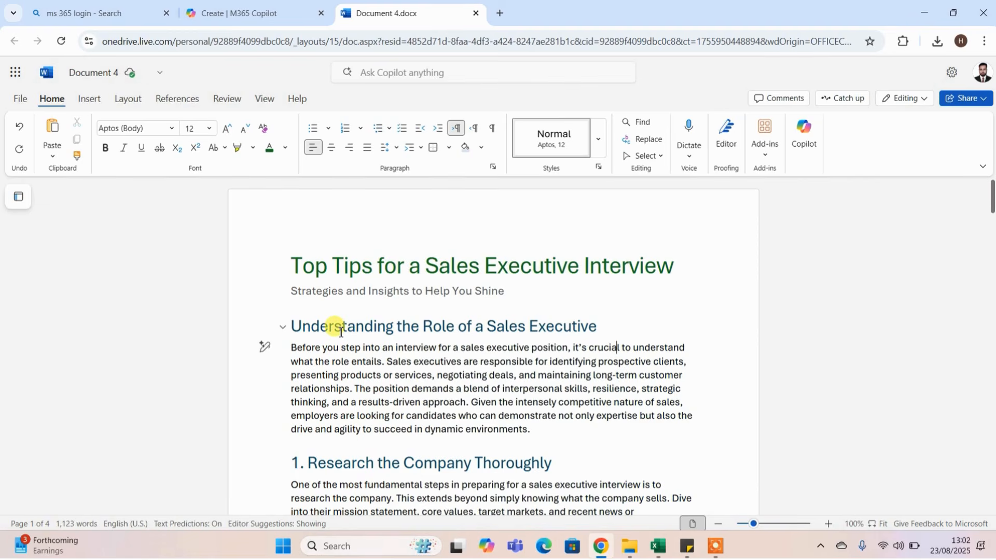
View the document's sharing options and close them without sharing.
left_click(982, 101)
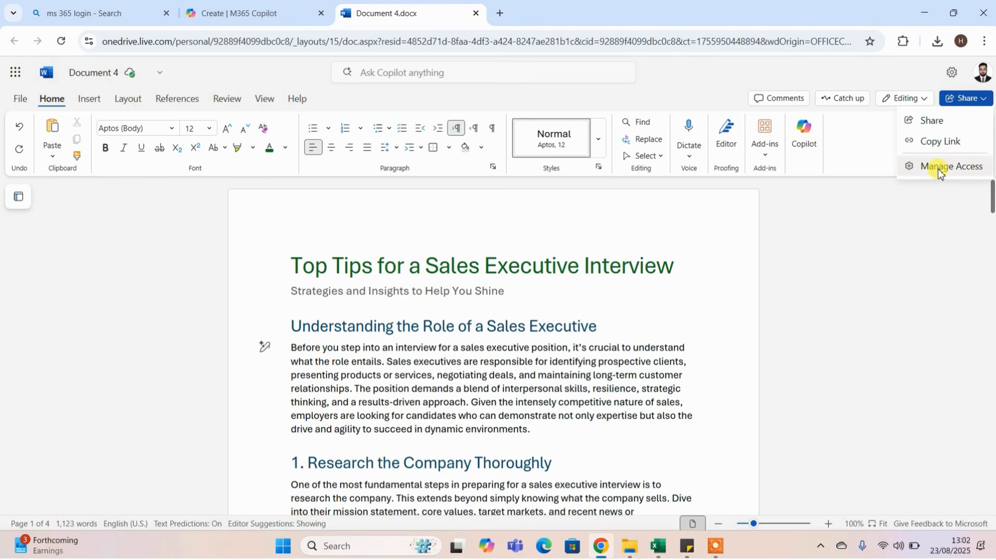
left_click(850, 140)
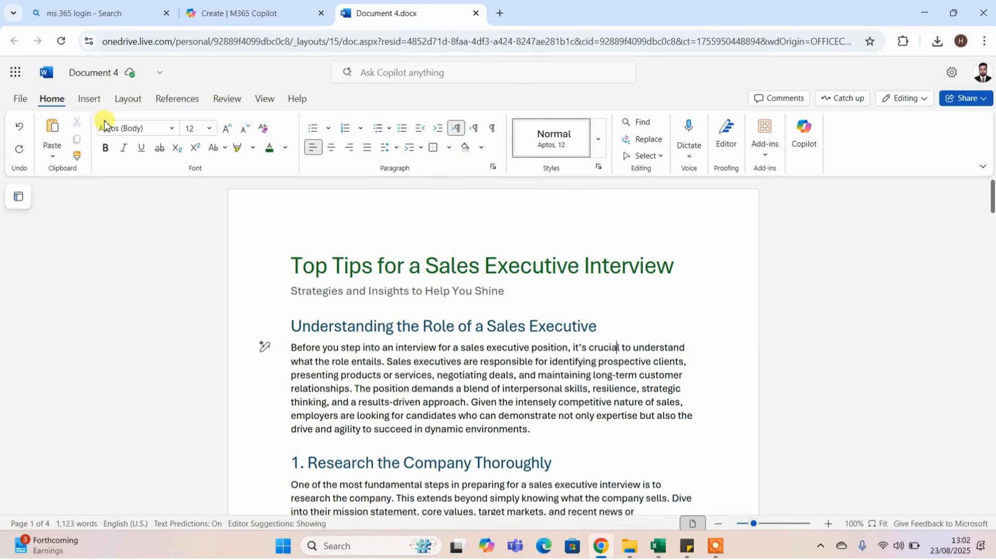
Download a copy of the sales executive interview document to this device.
left_click(19, 99)
mouse_move(105, 223)
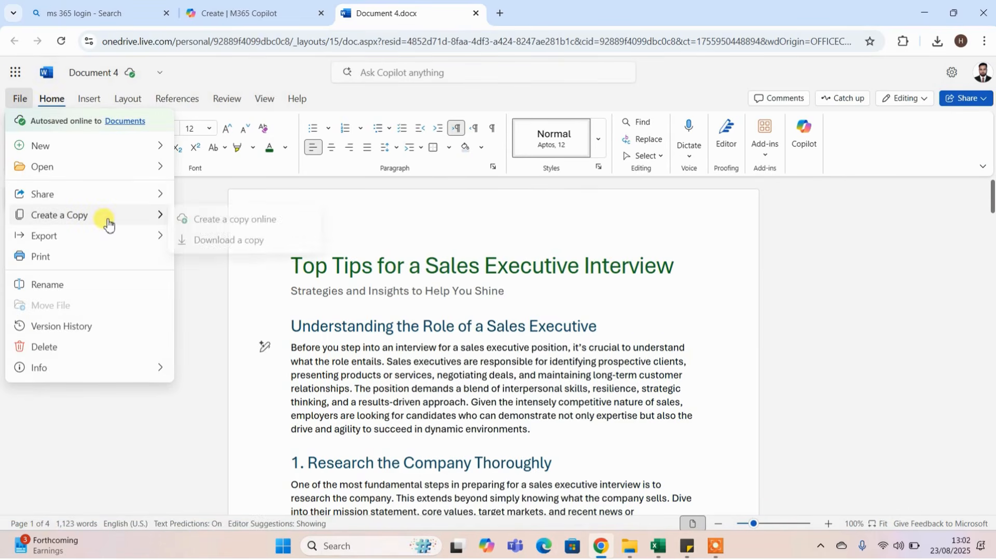
left_click(233, 241)
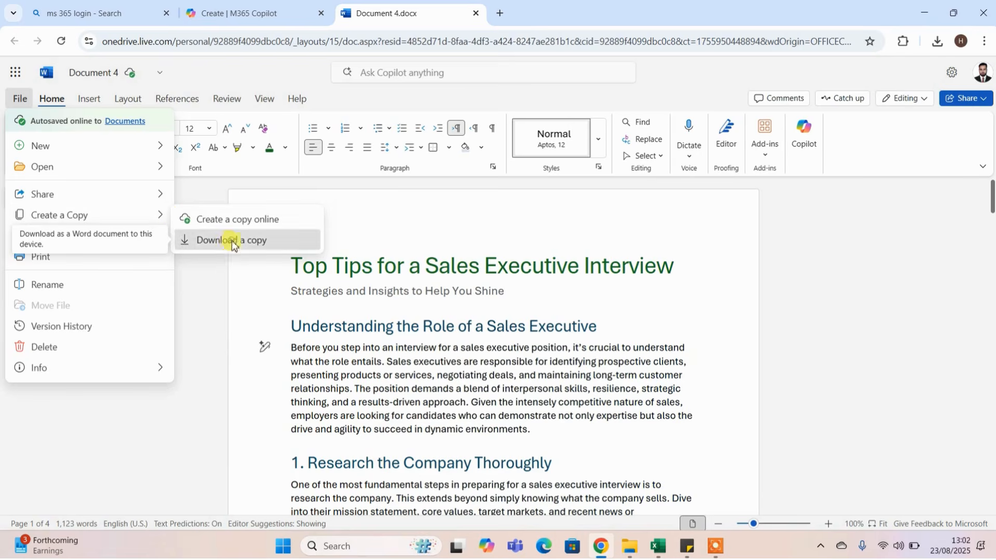
left_click(485, 320)
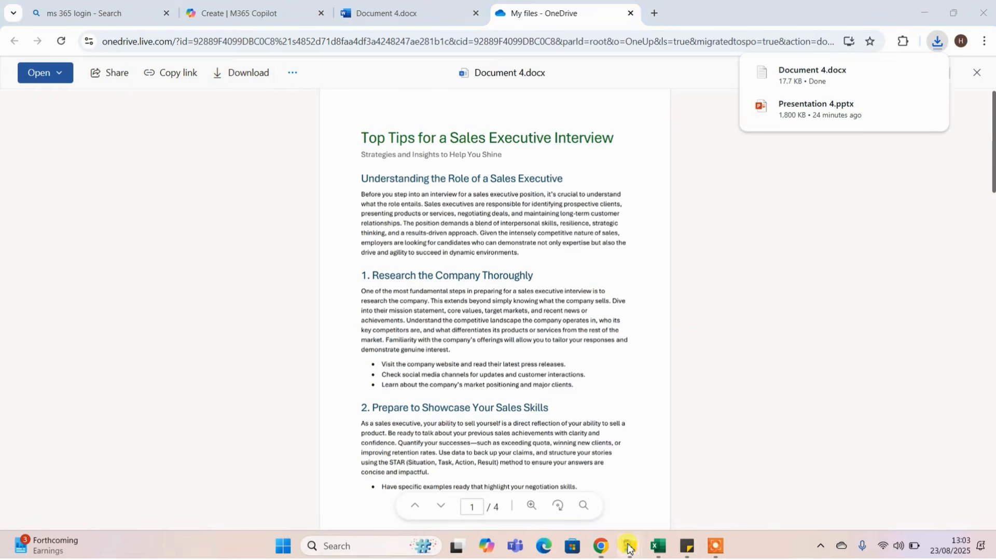
Switch to File Explorer and open the downloaded Document 4 from the Downloads folder.
mouse_move(629, 542)
left_click(680, 470)
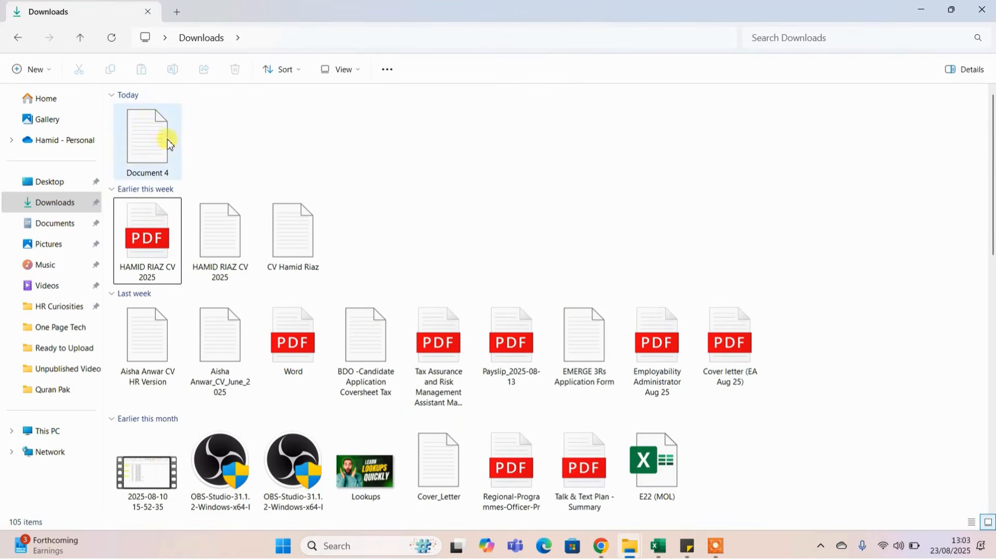
double_click(140, 152)
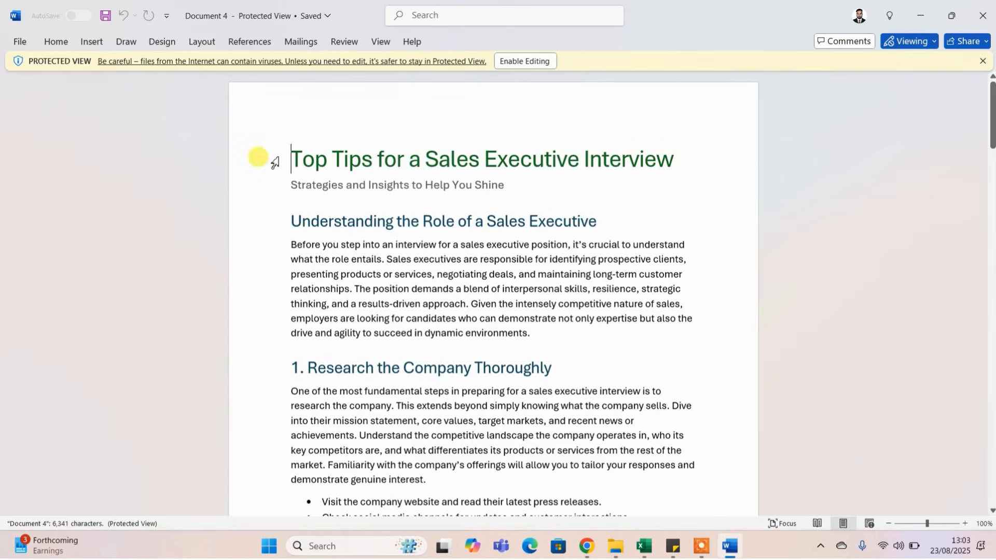
Check the title and the following sections of the downloaded document, and close it.
left_click_drag(326, 157, 625, 161)
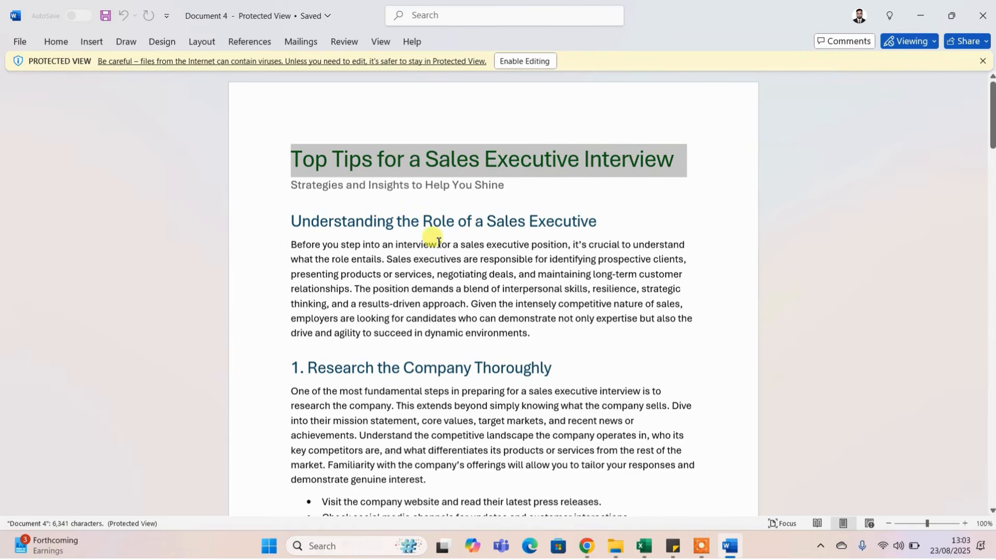
left_click(469, 253)
scroll(506, 271, "down", 6)
scroll(509, 276, "down", 9)
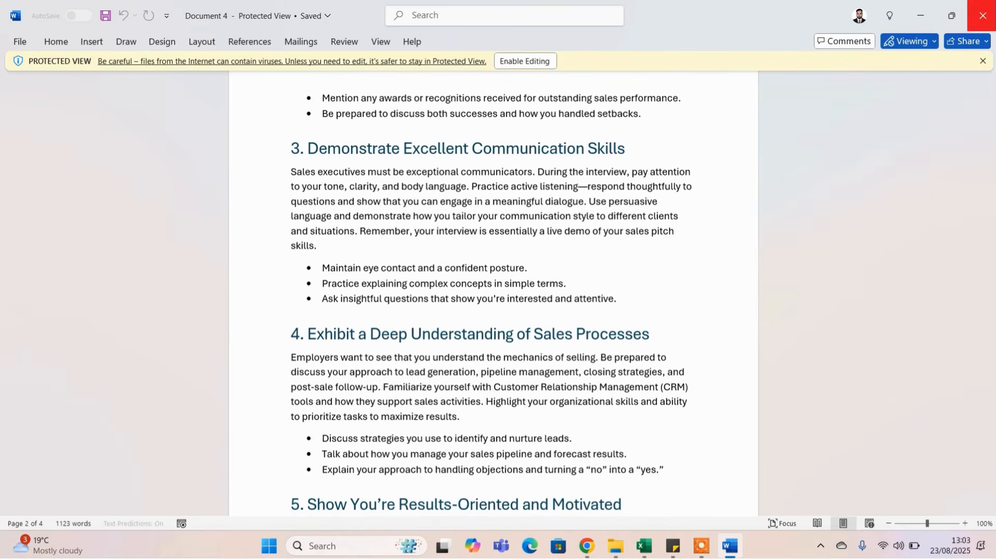
left_click(982, 15)
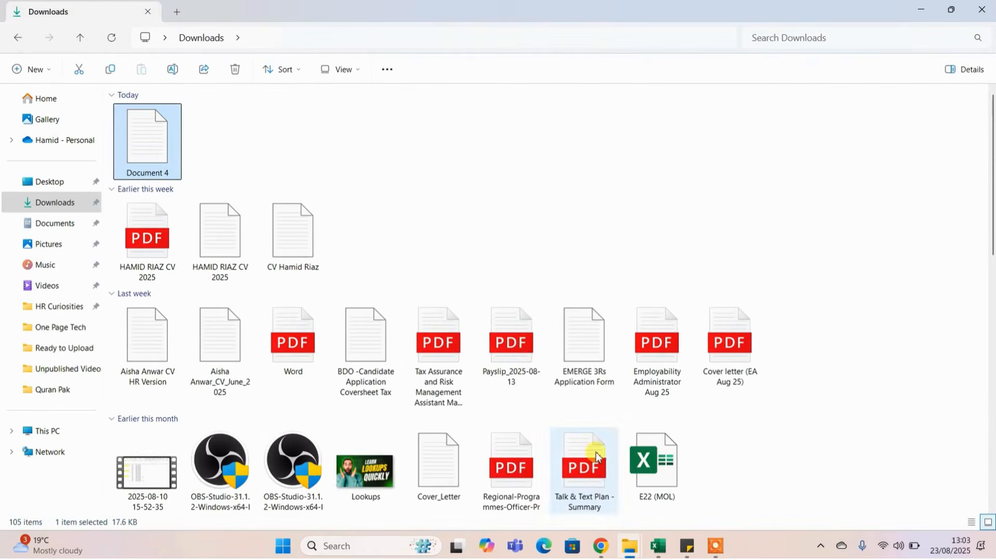
Switch to Chrome, return to the M365 Copilot Create page and view the signed-in account's details.
left_click(600, 546)
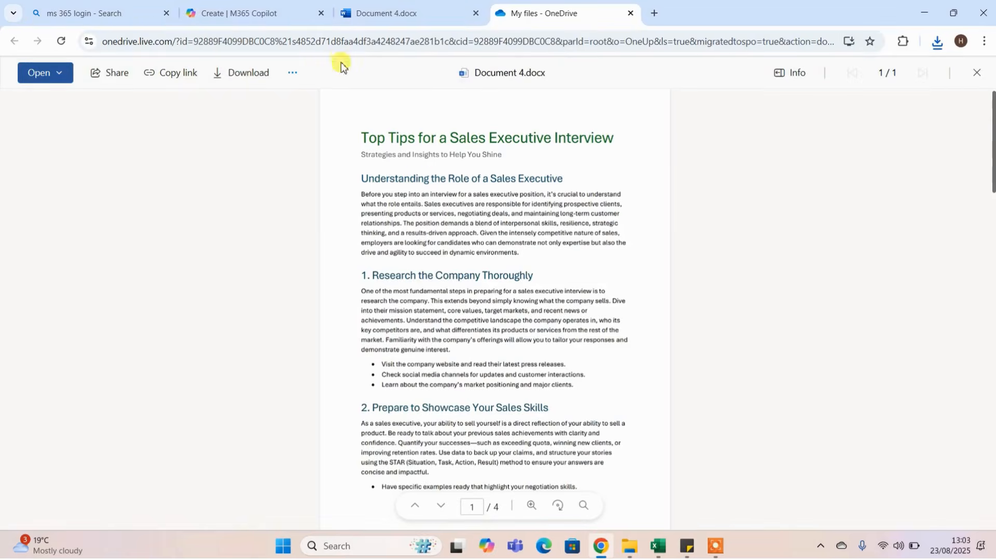
left_click(197, 10)
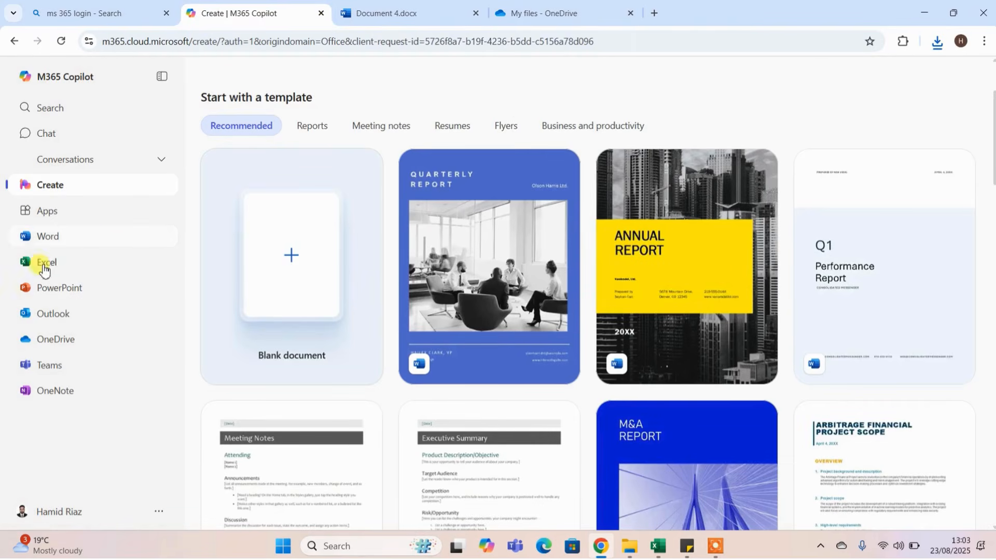
left_click(63, 514)
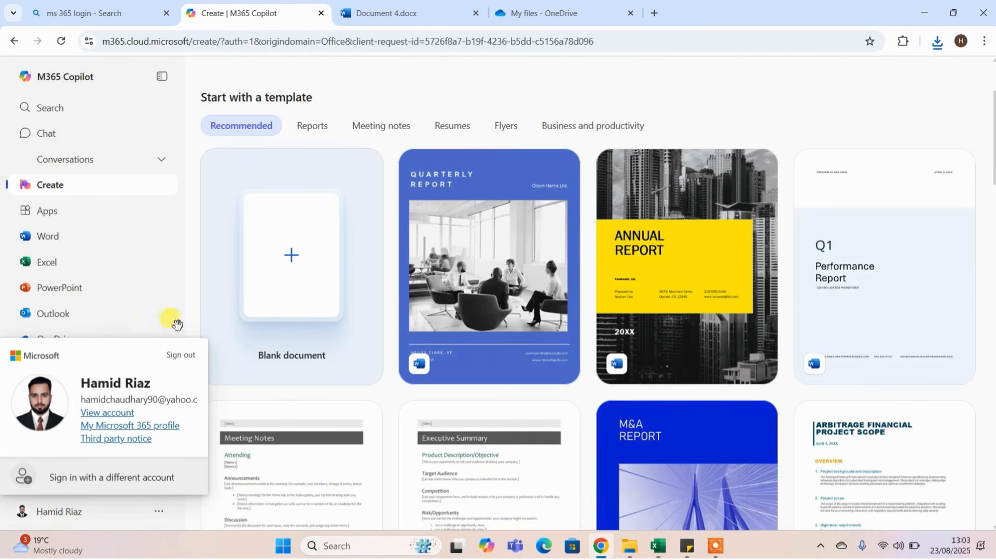